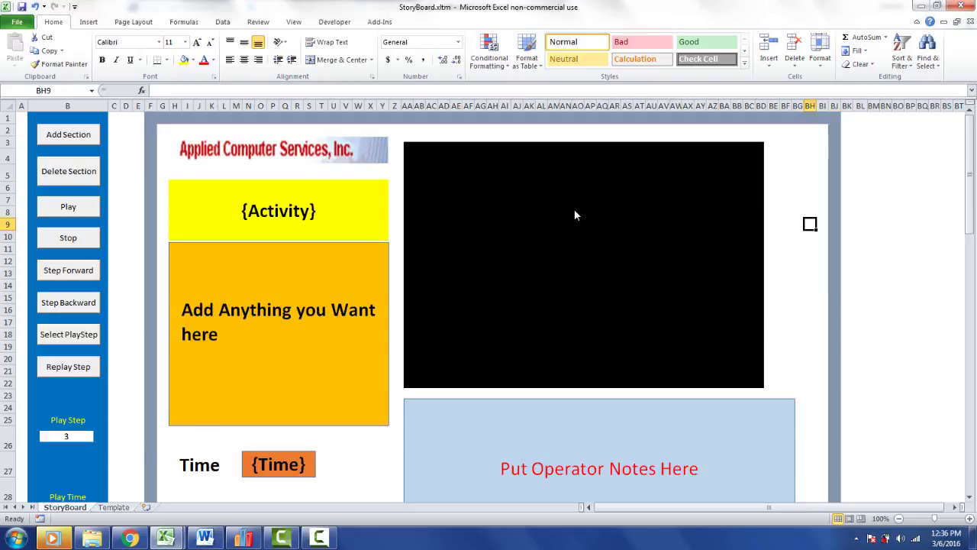
# Show the Developer tab's macro, code and form-control tools over the StoryBoard template.
pyautogui.click(336, 22)
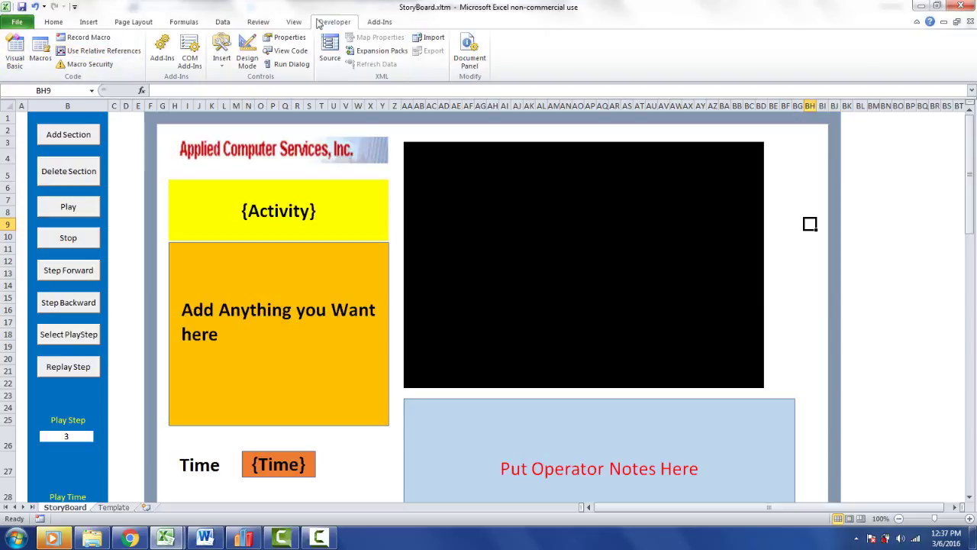
# Uncheck Developer in Excel Options' Customize Ribbon settings and apply.
pyautogui.click(13, 26)
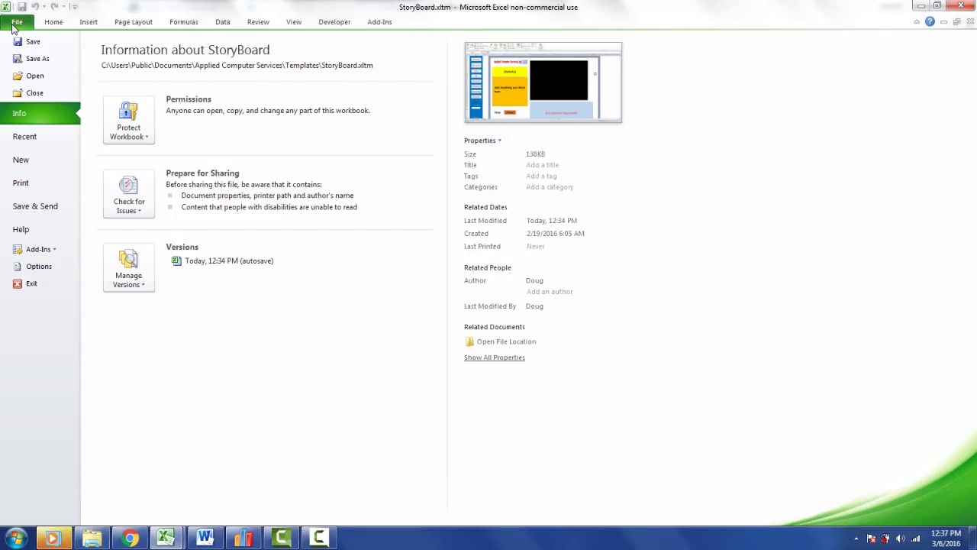
pyautogui.click(42, 266)
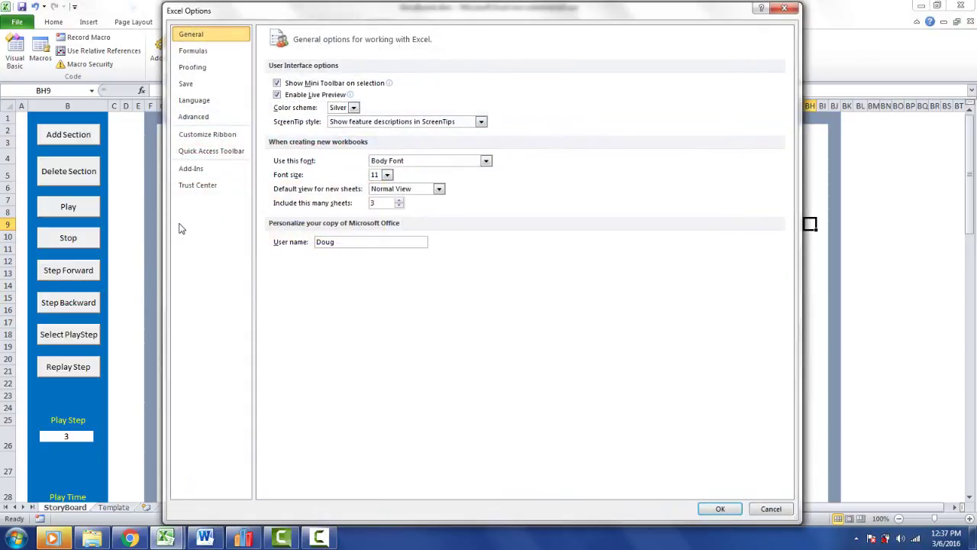
pyautogui.click(200, 135)
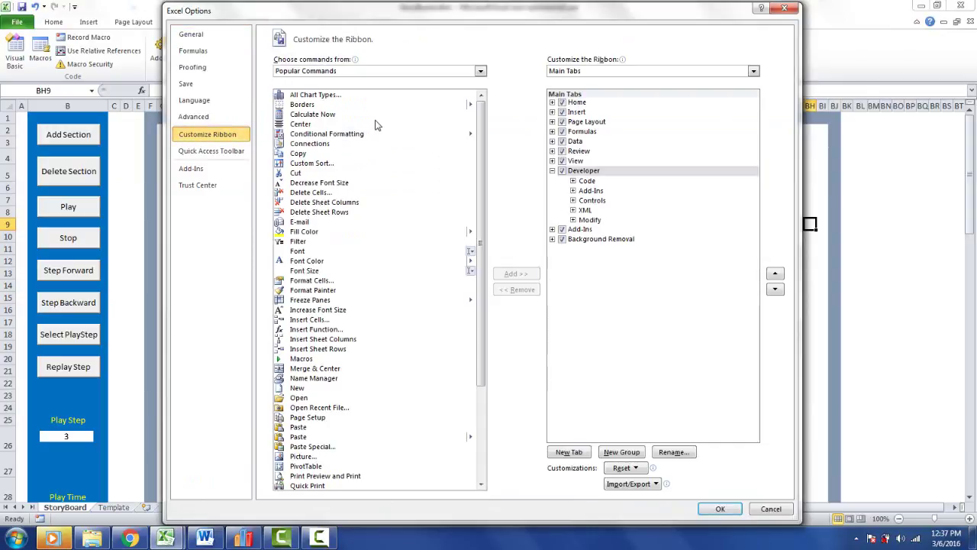
pyautogui.click(562, 172)
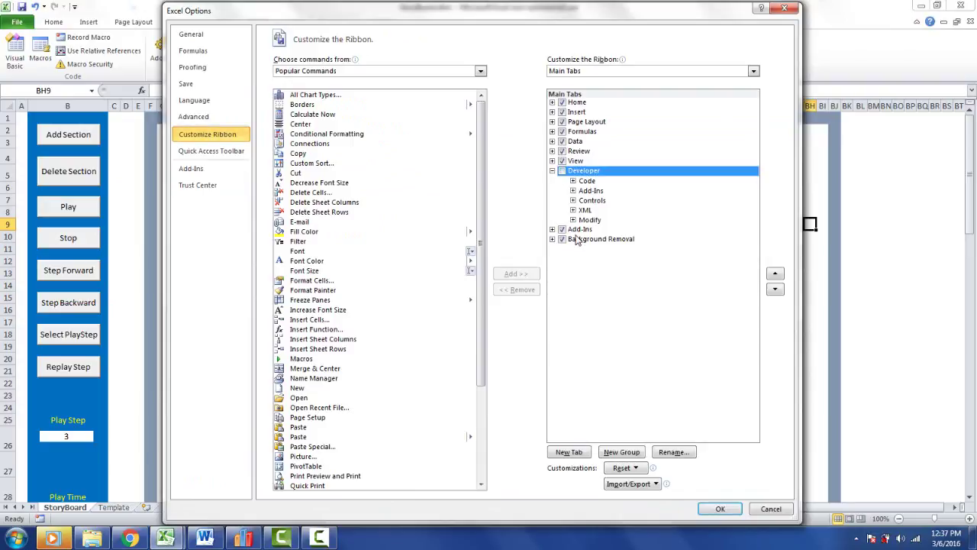
pyautogui.click(717, 509)
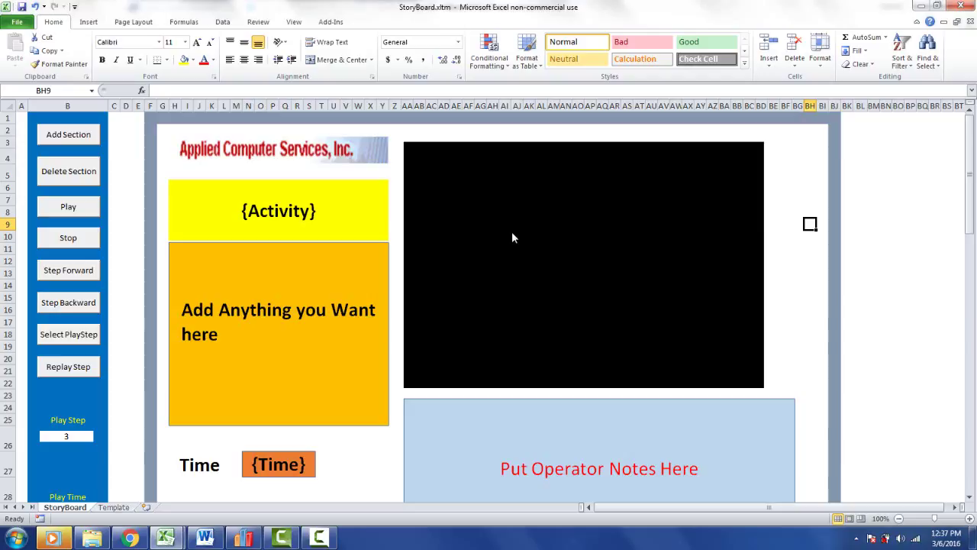
# Re-enable the Developer tab in Customize Ribbon and confirm with OK.
pyautogui.click(16, 24)
pyautogui.click(35, 268)
pyautogui.click(206, 138)
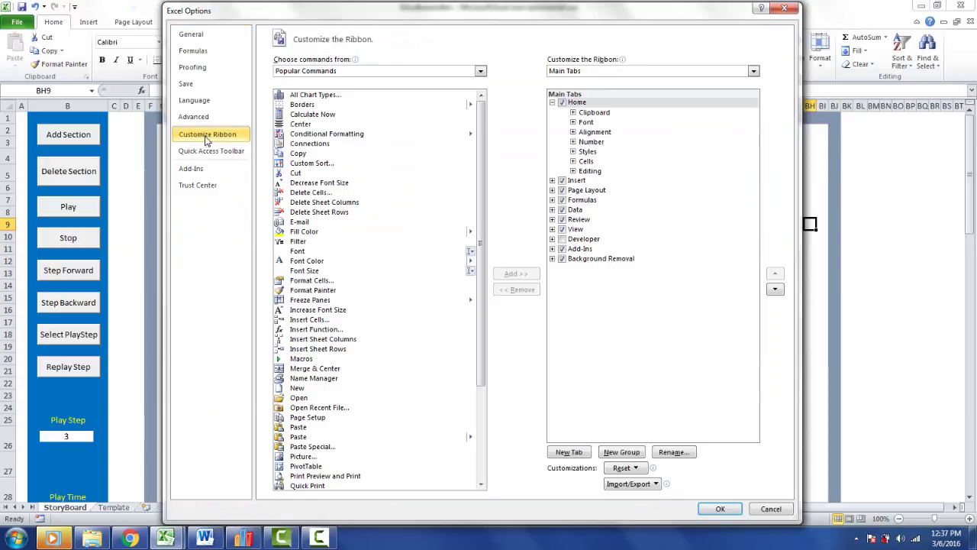
pyautogui.click(563, 240)
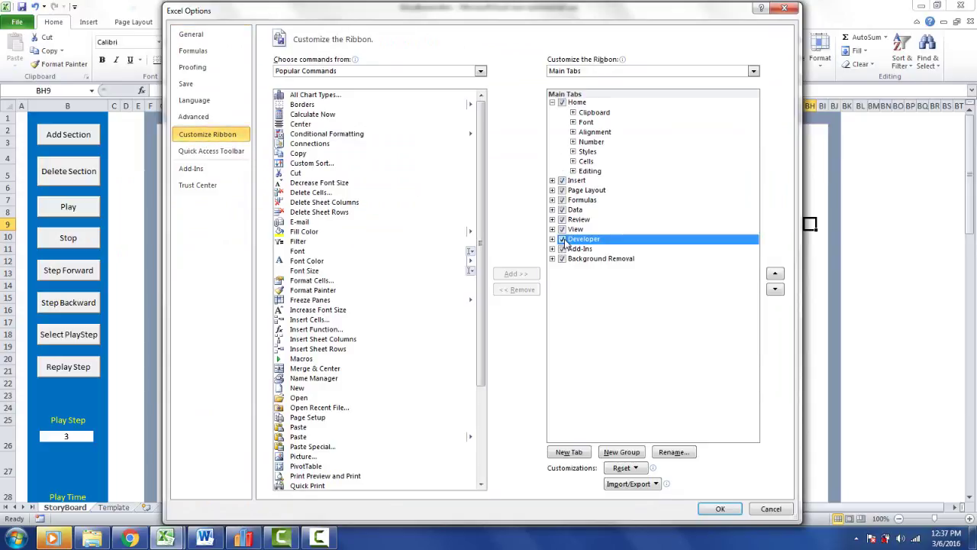
pyautogui.click(718, 507)
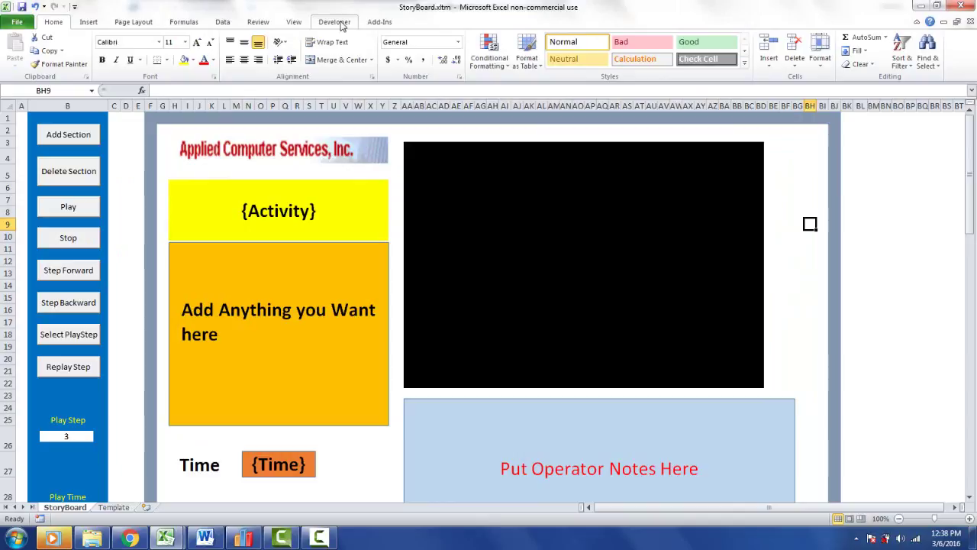
# In Design Mode, drag the WMPlayer control's top-right corner inward to shrink it, then exit Design Mode.
pyautogui.click(336, 21)
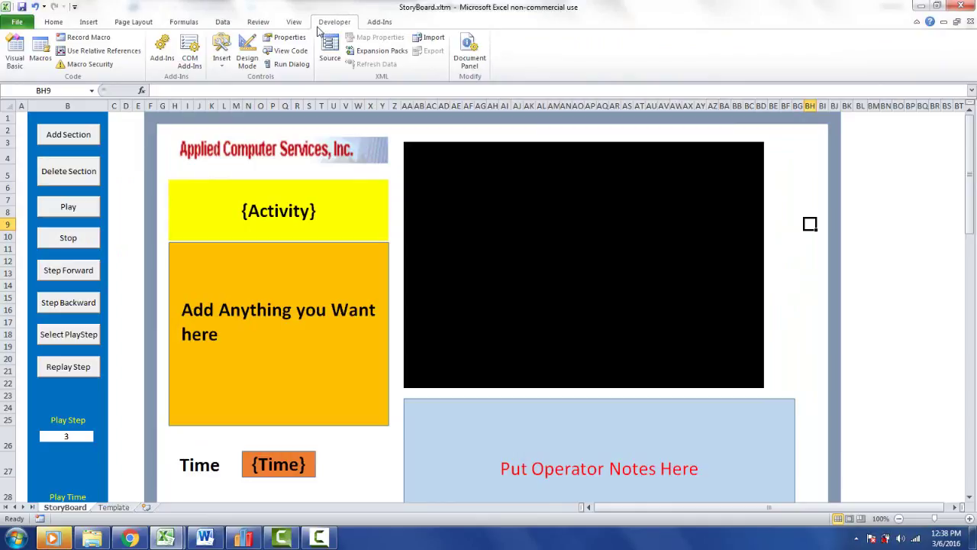
pyautogui.click(247, 48)
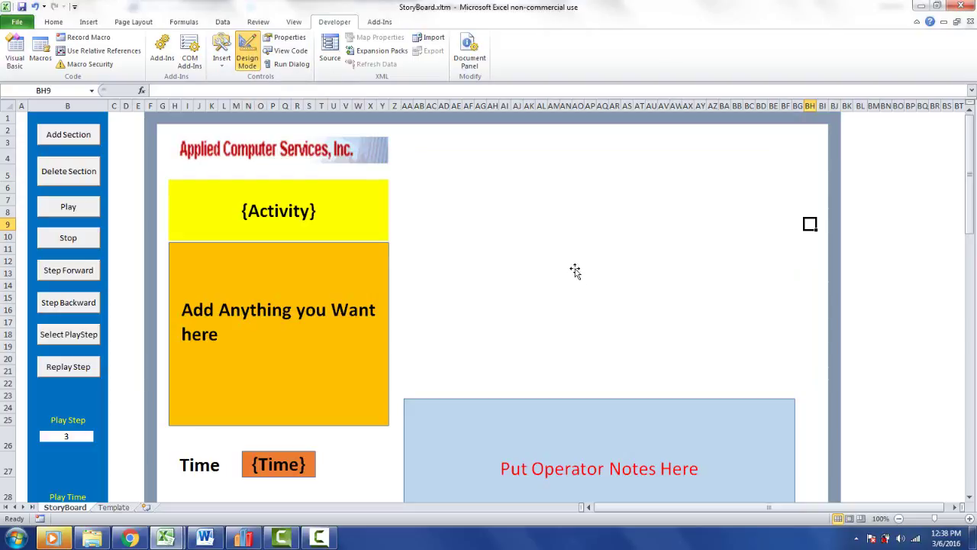
pyautogui.click(562, 230)
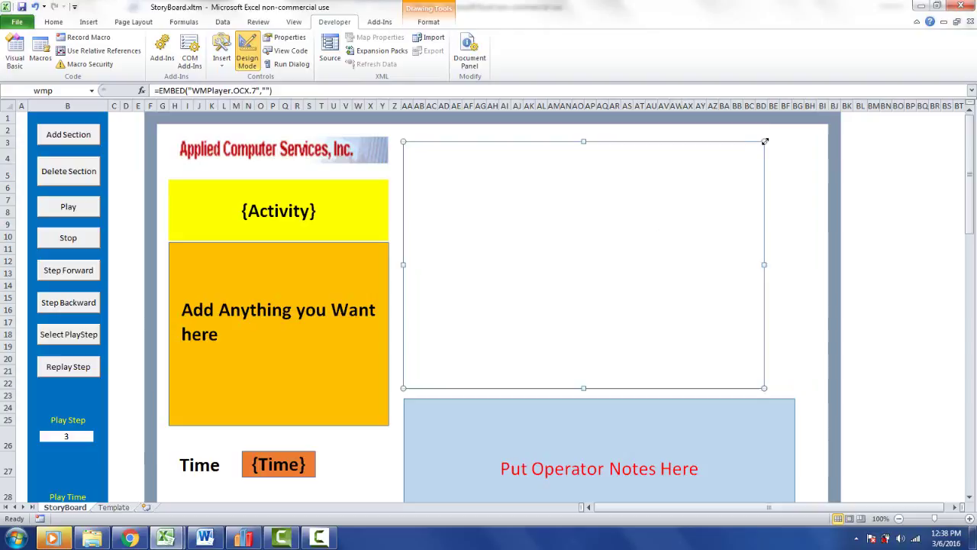
pyautogui.moveTo(764, 141); pyautogui.dragTo(605, 247)
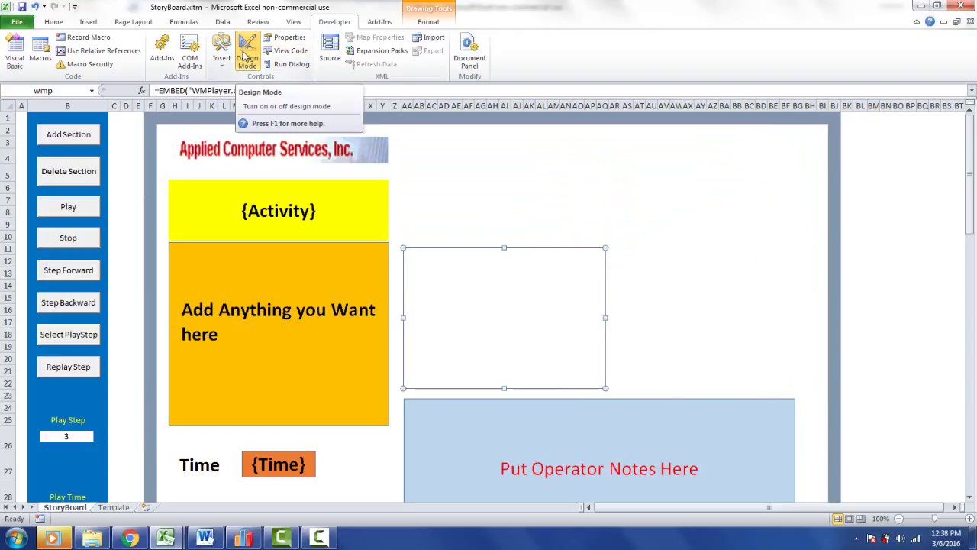
pyautogui.click(246, 58)
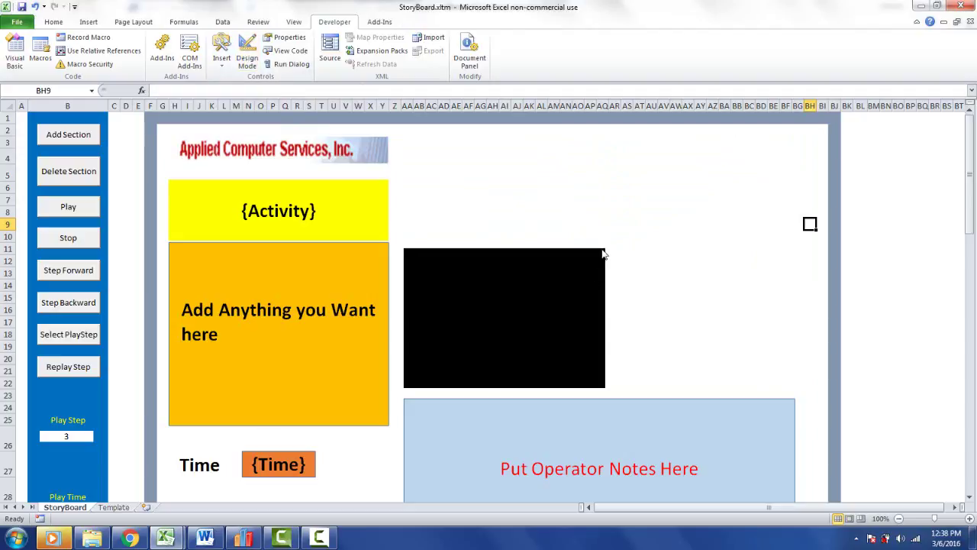
# Move the {Activity} box to the upper right with the orange Add Anything box beneath it.
pyautogui.click(255, 59)
pyautogui.click(518, 295)
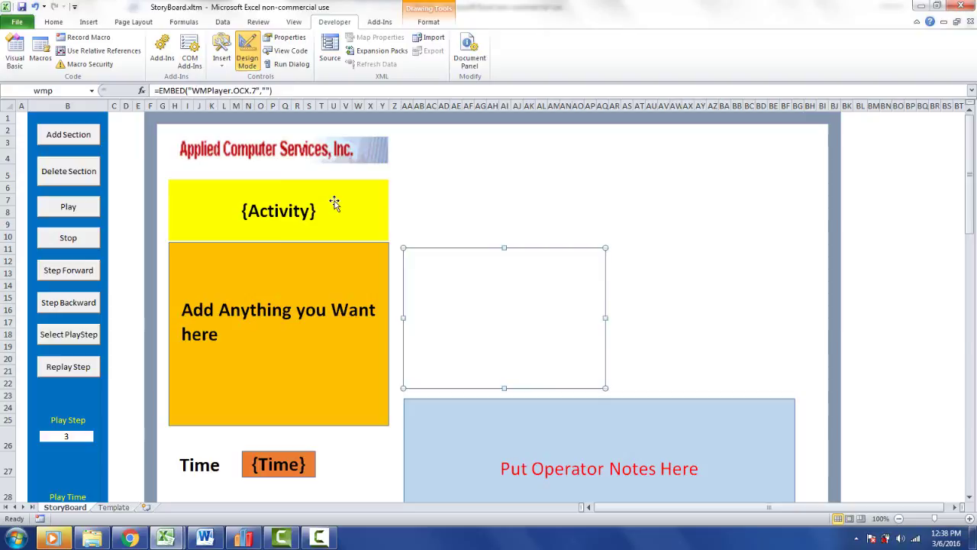
pyautogui.moveTo(335, 203); pyautogui.dragTo(737, 161)
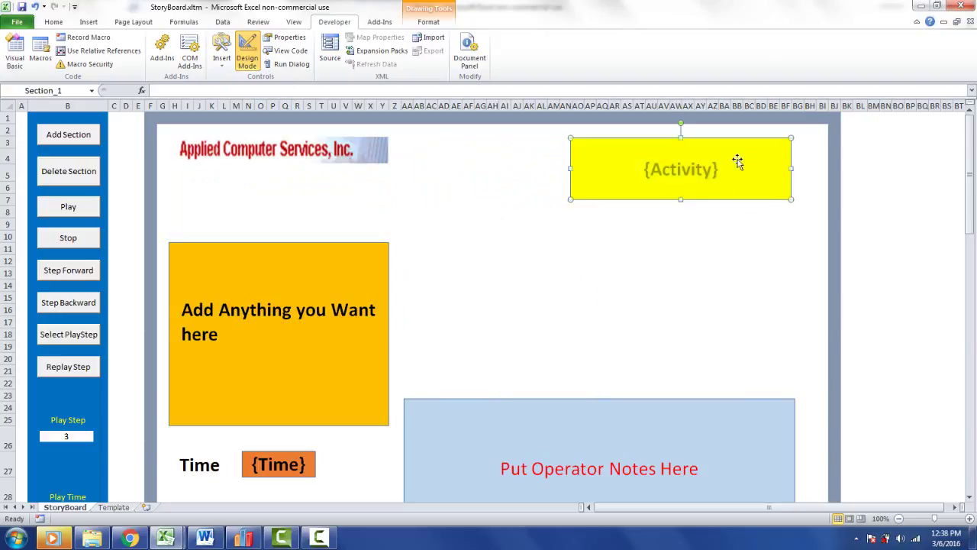
pyautogui.click(490, 330)
pyautogui.press('Tab')
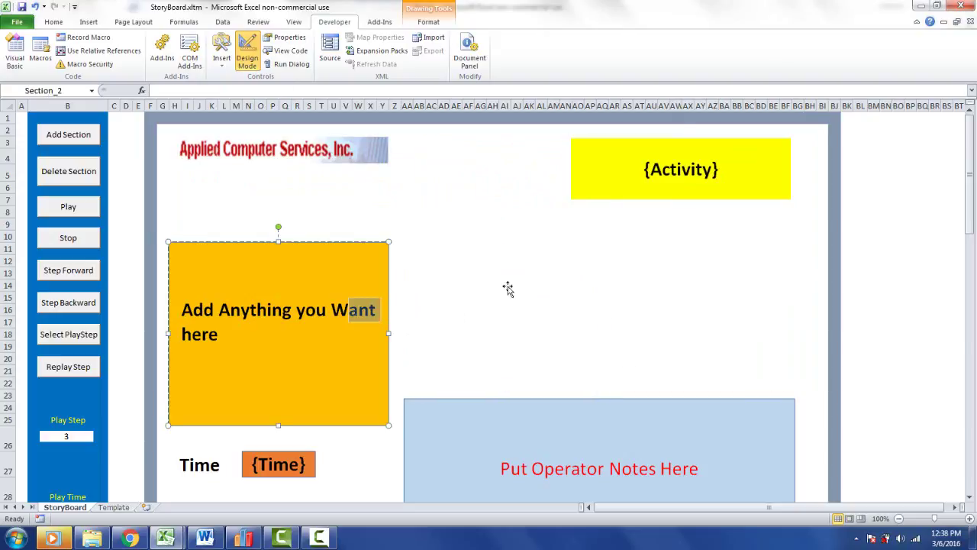
pyautogui.moveTo(321, 273); pyautogui.dragTo(726, 234)
# Move the video player up beside the logo and enlarge it across the left area.
pyautogui.click(496, 303)
pyautogui.moveTo(496, 305); pyautogui.dragTo(257, 225)
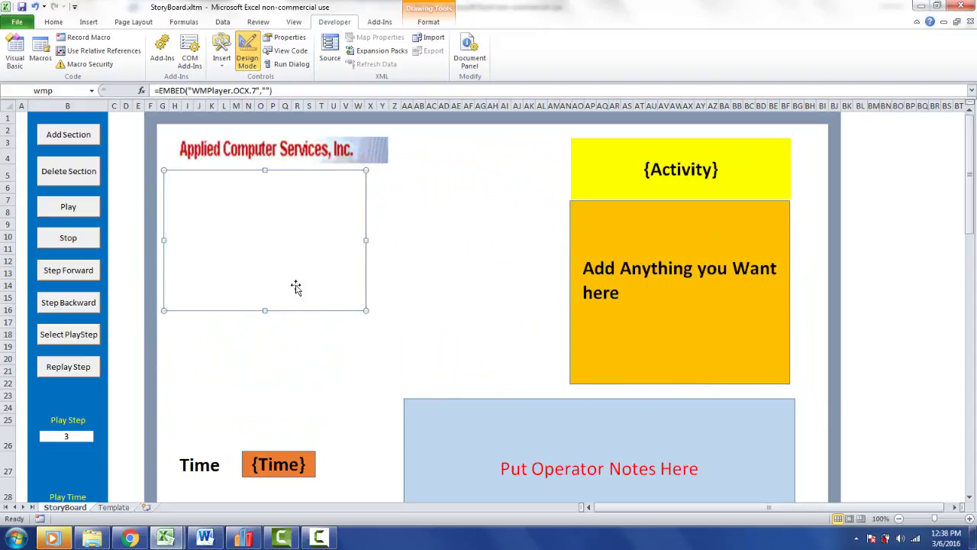
pyautogui.moveTo(366, 311); pyautogui.dragTo(554, 378)
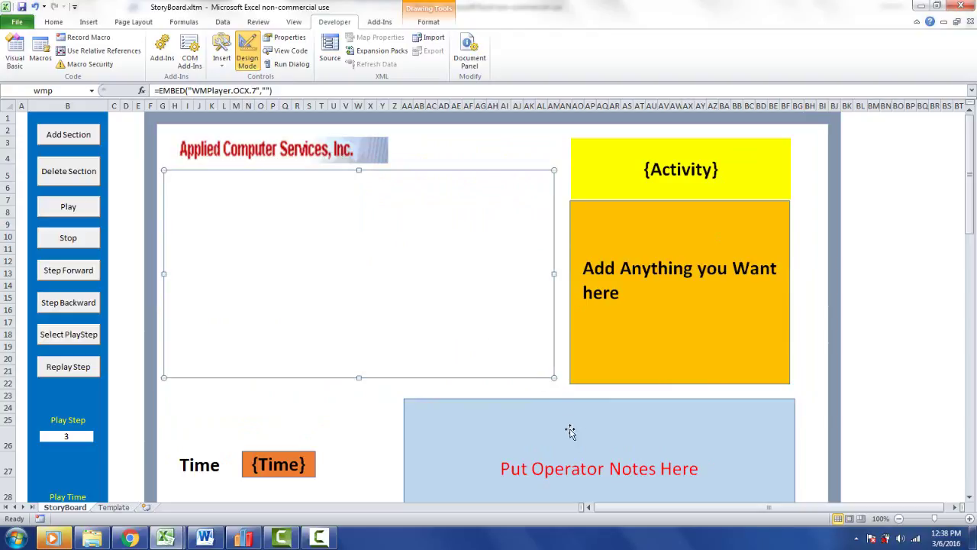
# Try positions for the Operator Notes box and place {Time} above it.
pyautogui.click(510, 458)
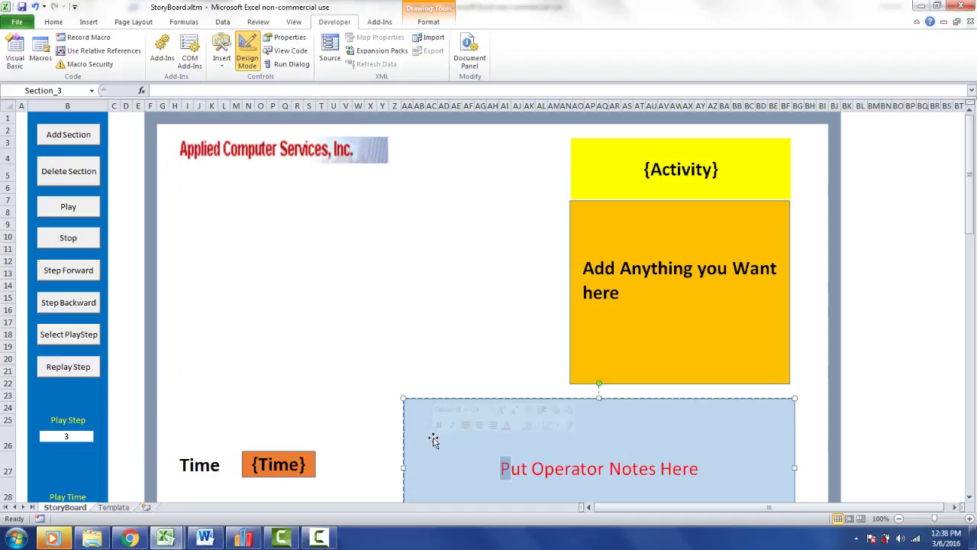
pyautogui.click(246, 54)
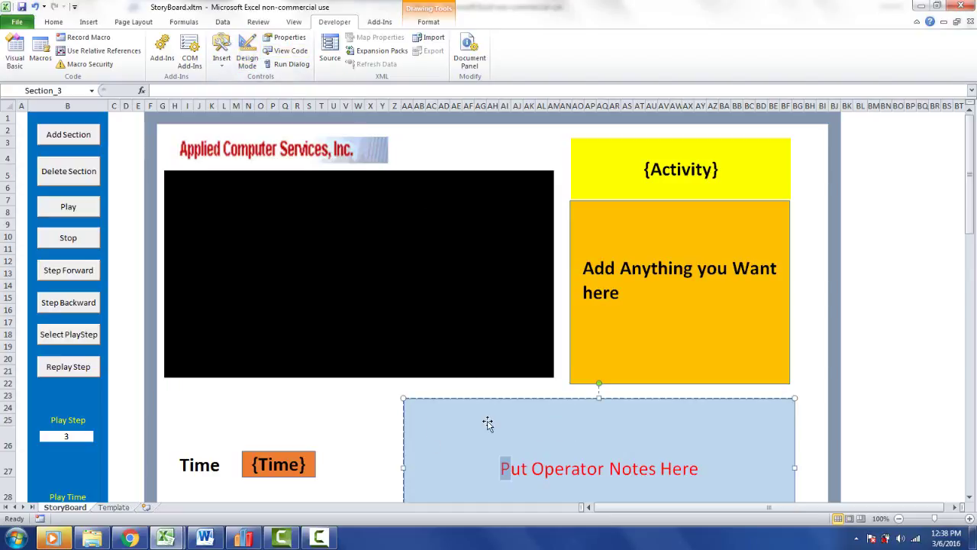
pyautogui.moveTo(492, 425); pyautogui.dragTo(258, 414)
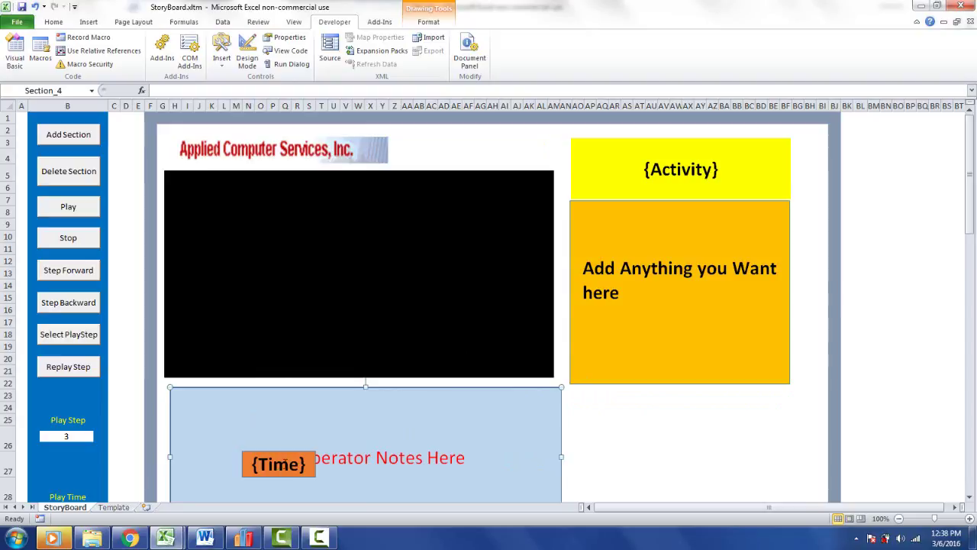
pyautogui.click(283, 463)
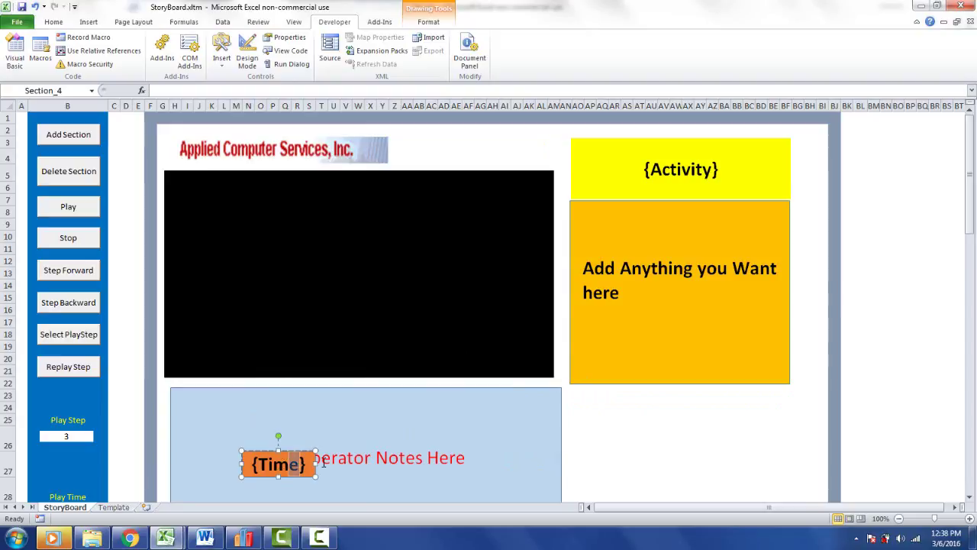
pyautogui.click(400, 454)
pyautogui.moveTo(480, 420); pyautogui.dragTo(703, 427)
pyautogui.click(298, 463)
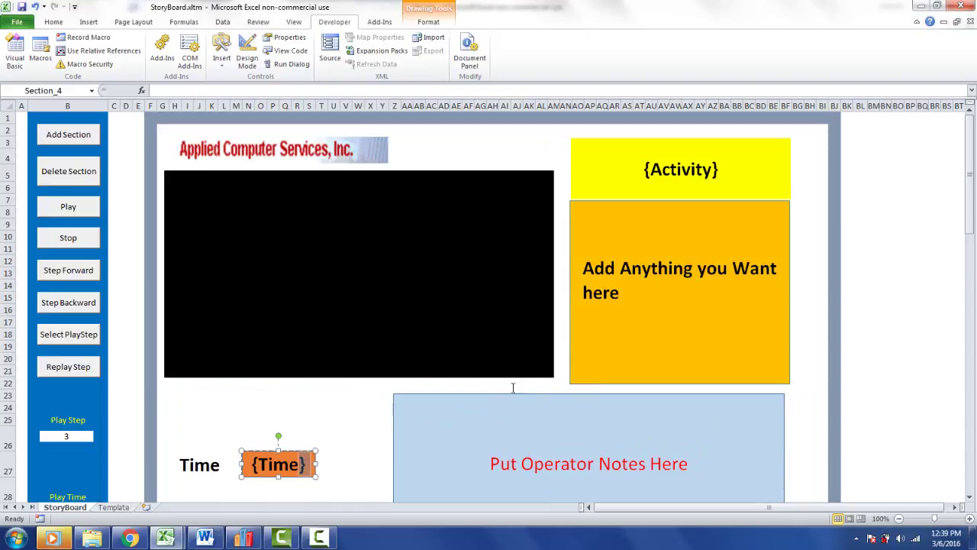
pyautogui.click(307, 435)
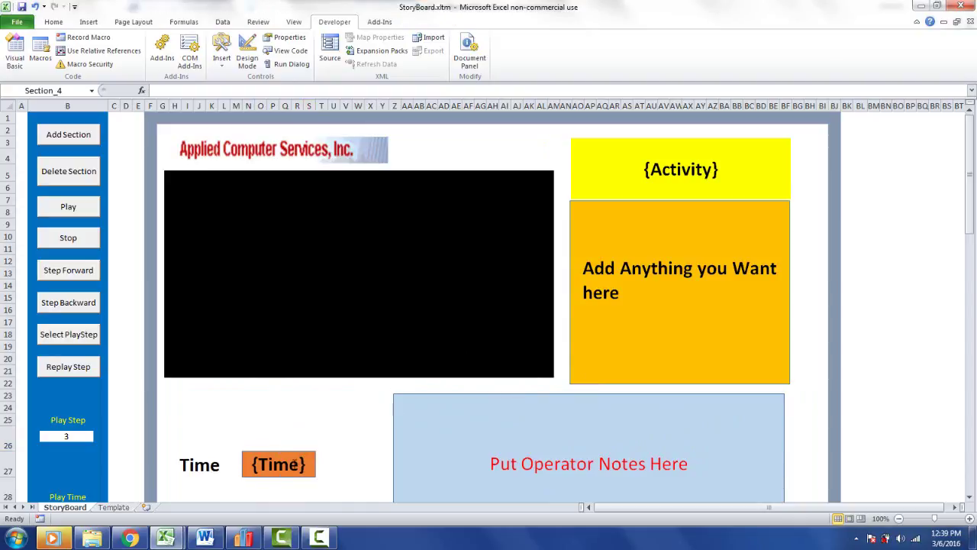
pyautogui.moveTo(294, 461); pyautogui.dragTo(565, 380)
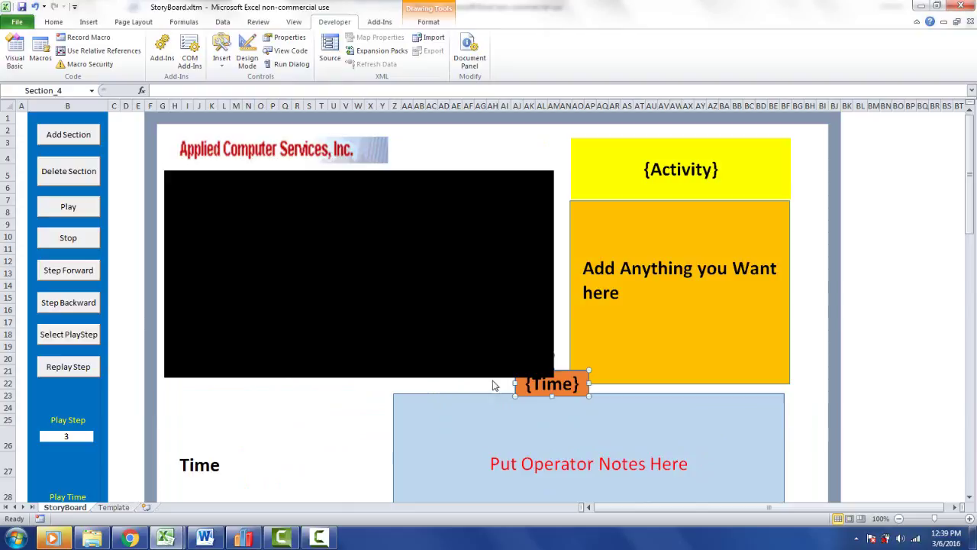
# Delete the old Time label in cells I27:L27.
pyautogui.click(200, 463)
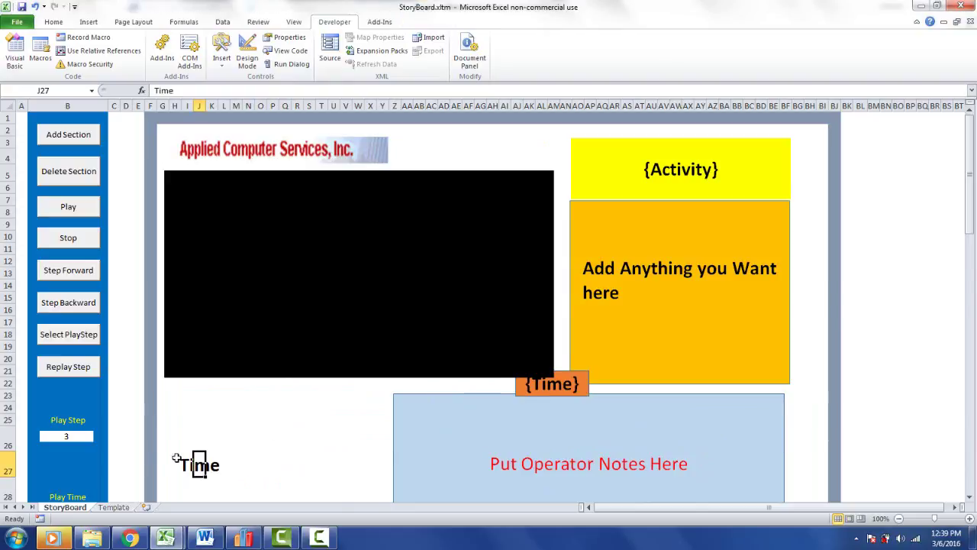
pyautogui.click(189, 464)
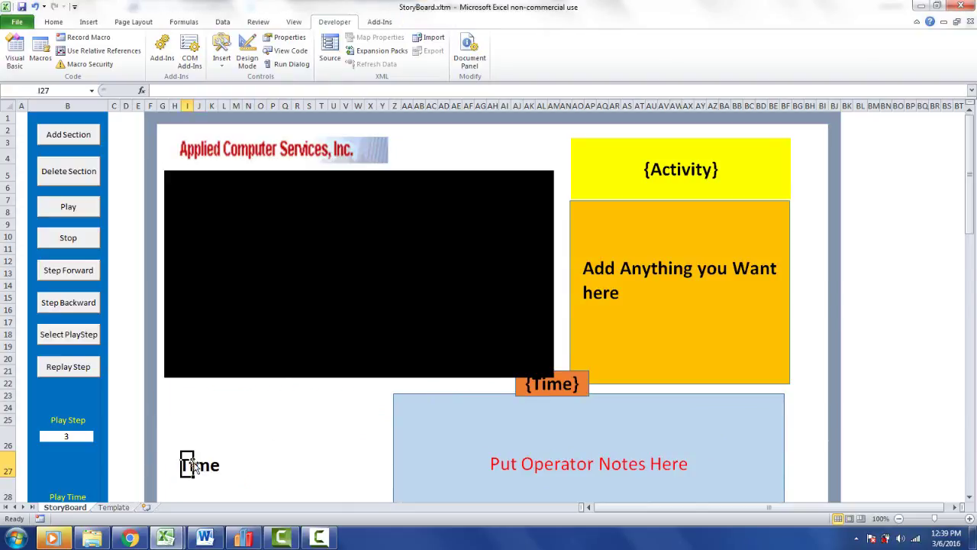
pyautogui.click(197, 464)
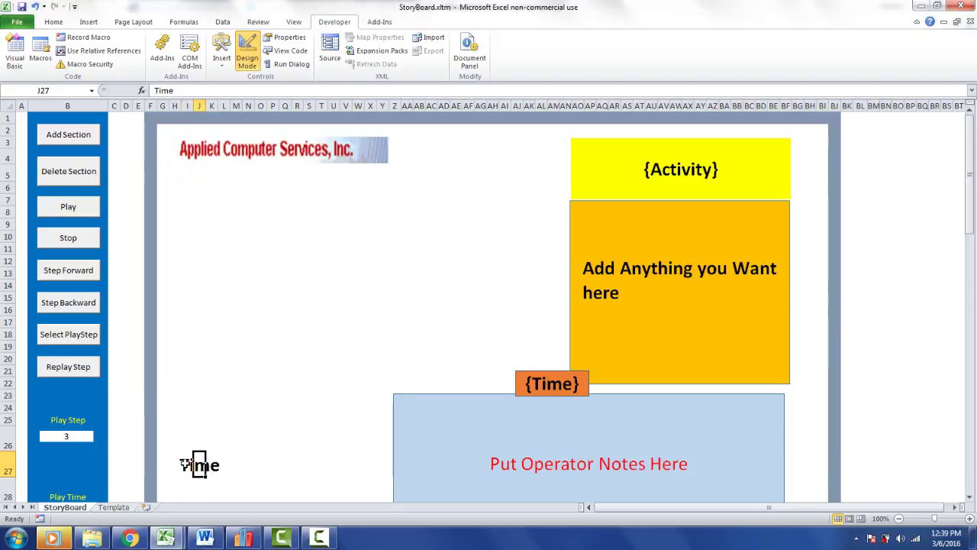
pyautogui.moveTo(188, 464); pyautogui.dragTo(245, 464)
pyautogui.press('Delete')
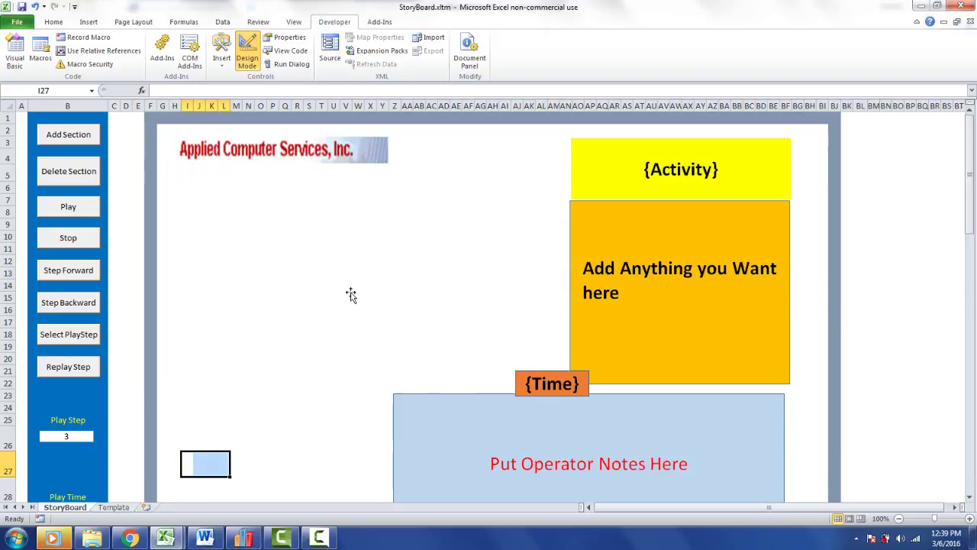
# Move the Operator Notes box under the video and the {Time} box to the lower right.
pyautogui.click(264, 257)
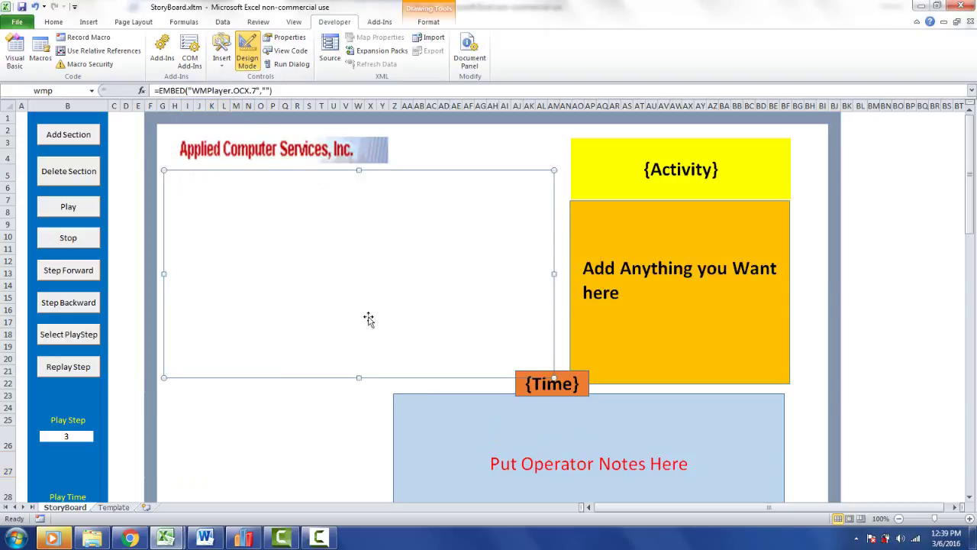
pyautogui.moveTo(545, 441); pyautogui.dragTo(263, 458)
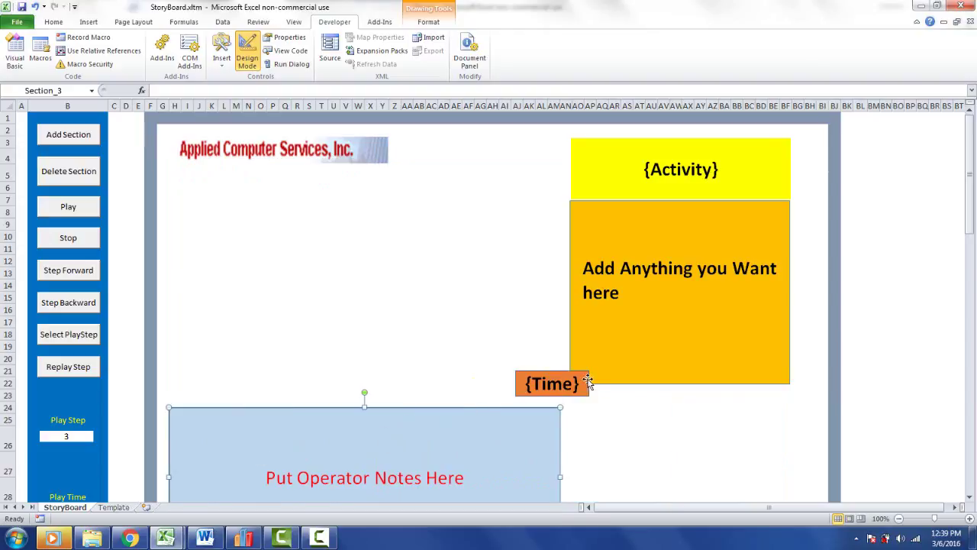
pyautogui.click(552, 382)
pyautogui.moveTo(551, 369); pyautogui.dragTo(551, 391)
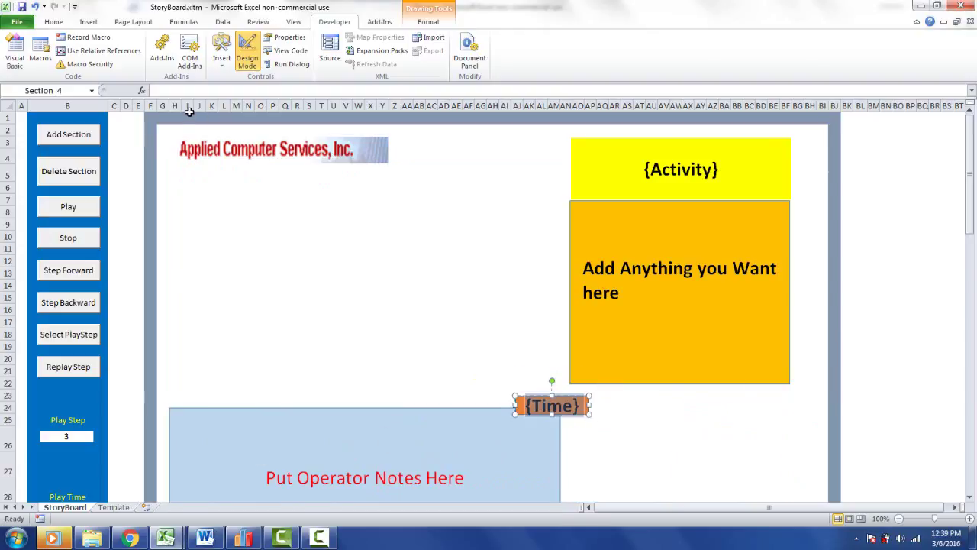
pyautogui.click(246, 64)
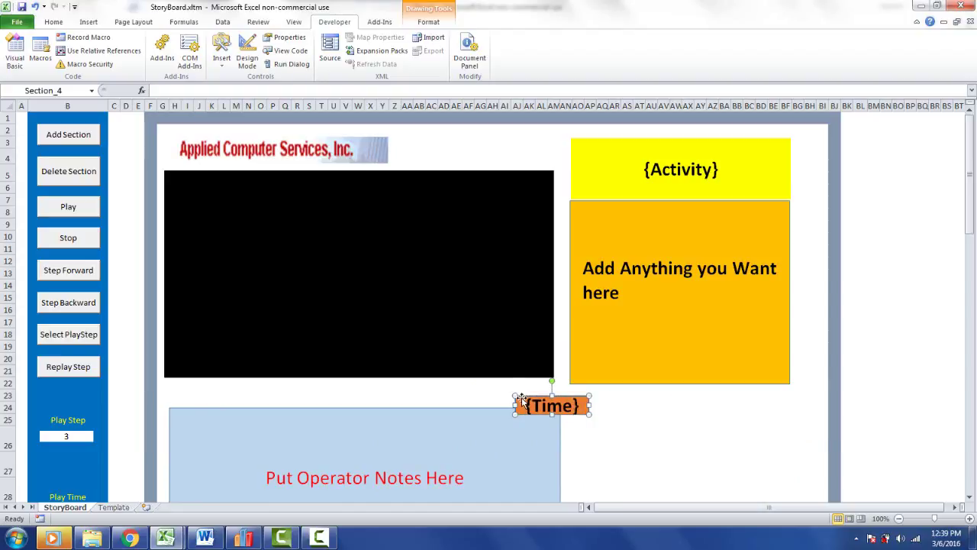
pyautogui.moveTo(555, 412); pyautogui.dragTo(751, 459)
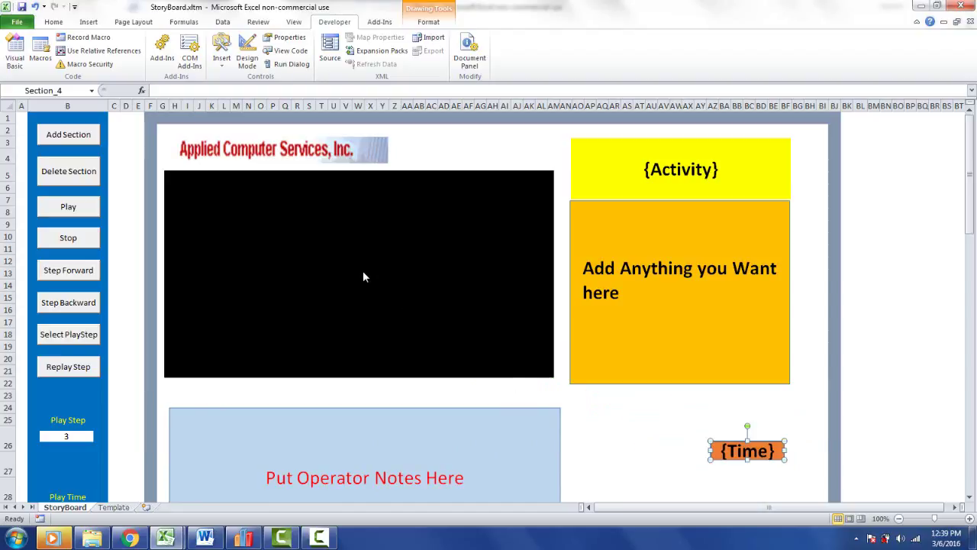
pyautogui.click(247, 58)
pyautogui.click(247, 58)
# Enter the label 'Time' in cell AT27.
pyautogui.click(626, 446)
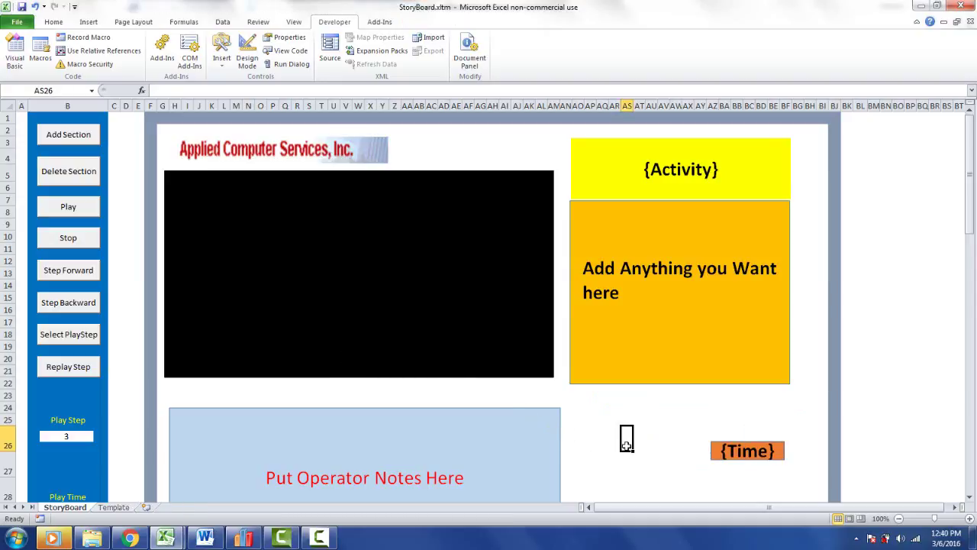
pyautogui.click(637, 442)
pyautogui.click(634, 455)
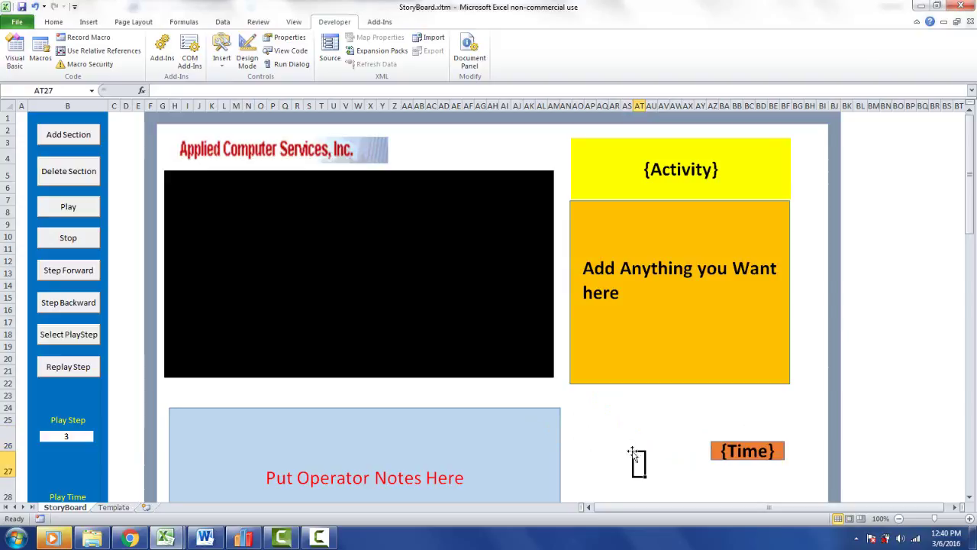
pyautogui.write('Time')
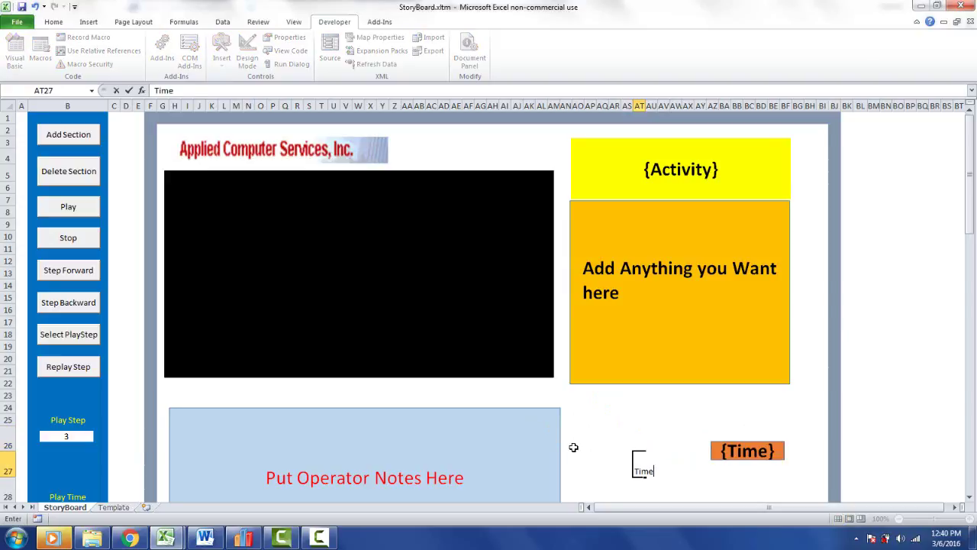
pyautogui.click(650, 472)
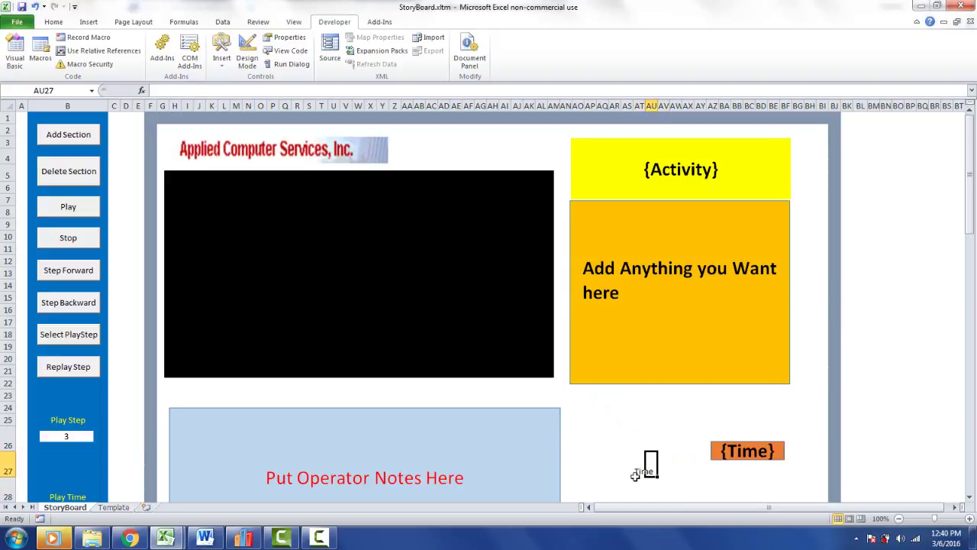
pyautogui.click(636, 472)
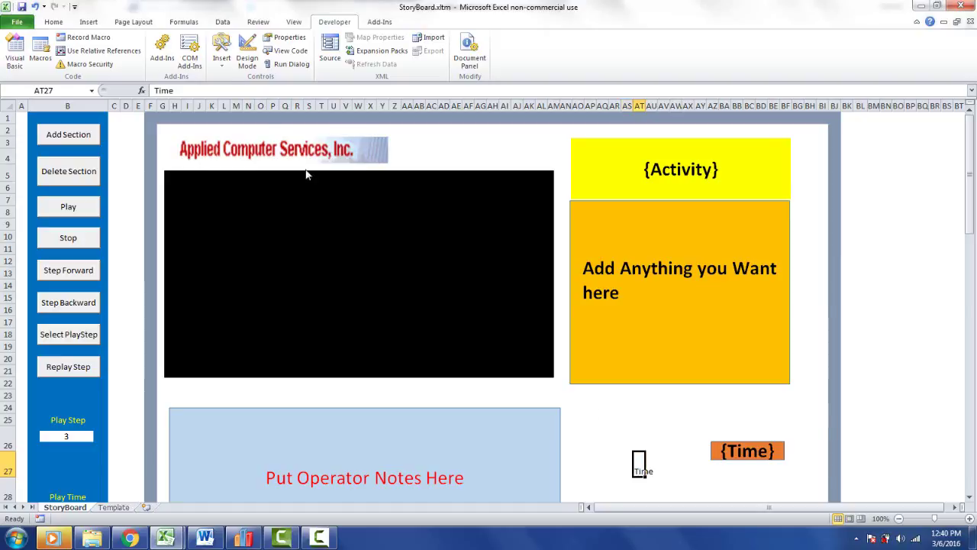
# Make the Time label bold at 24 point and place the {Time} box beside it.
pyautogui.click(64, 24)
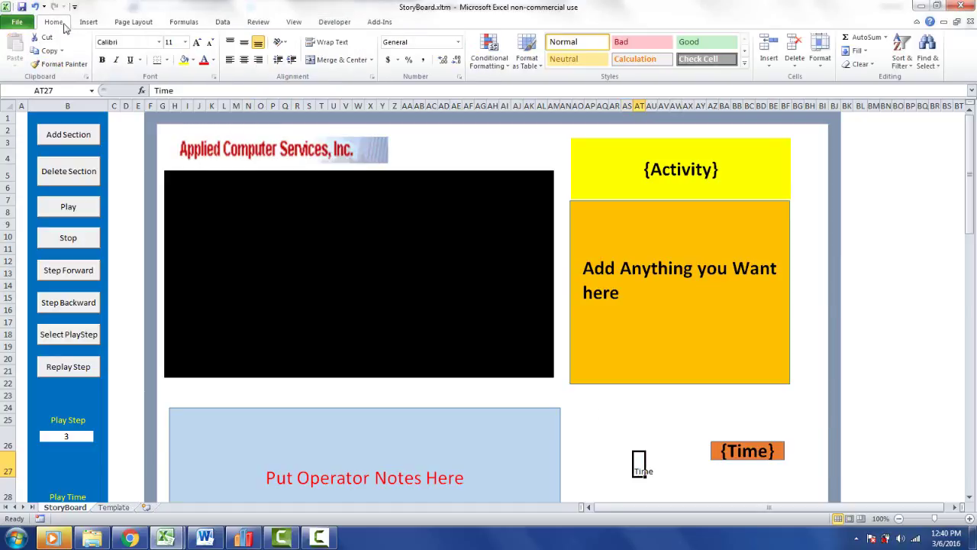
pyautogui.click(102, 60)
pyautogui.click(185, 42)
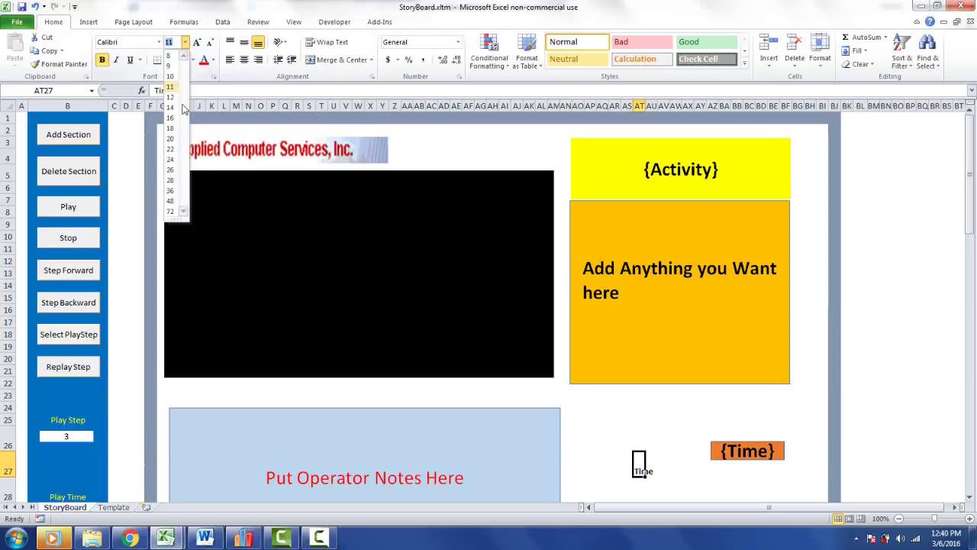
pyautogui.click(176, 159)
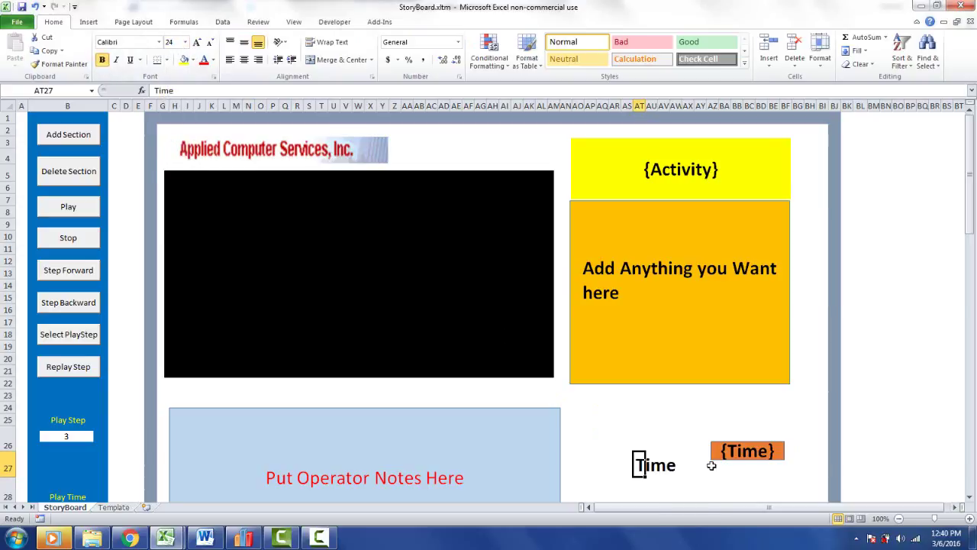
pyautogui.moveTo(713, 455); pyautogui.dragTo(689, 464)
pyautogui.click(677, 439)
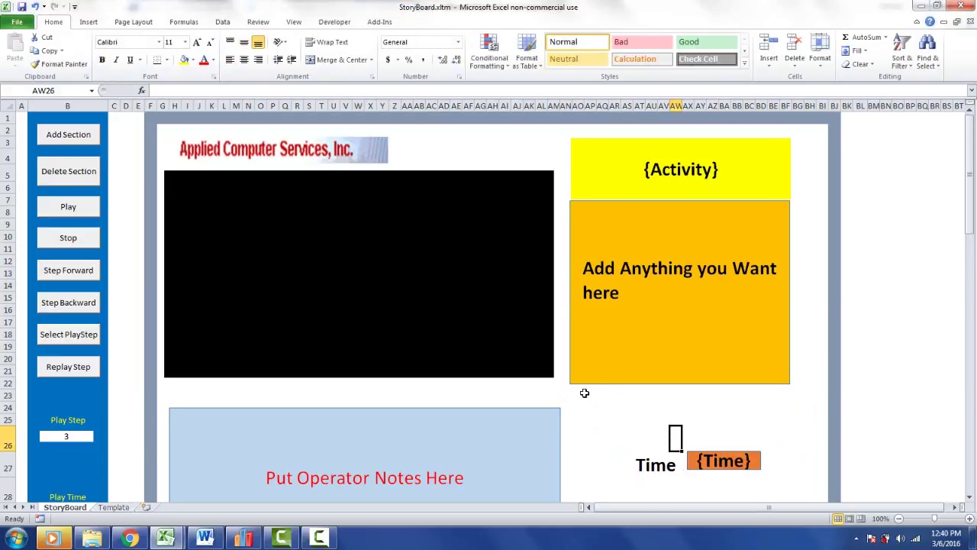
# Save over StoryBoard.xltm as an Excel Macro-Enabled Template, confirming the replacement.
pyautogui.click(19, 24)
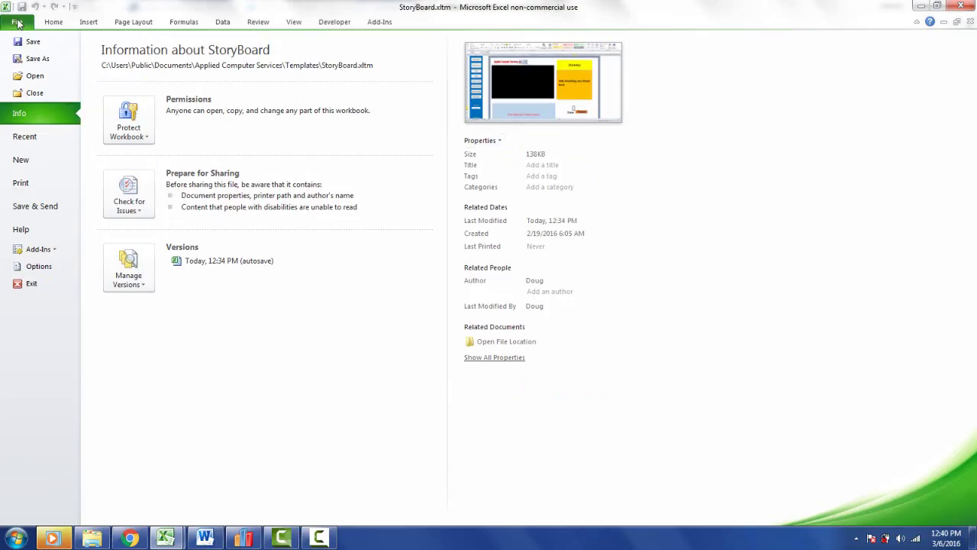
pyautogui.press('Escape')
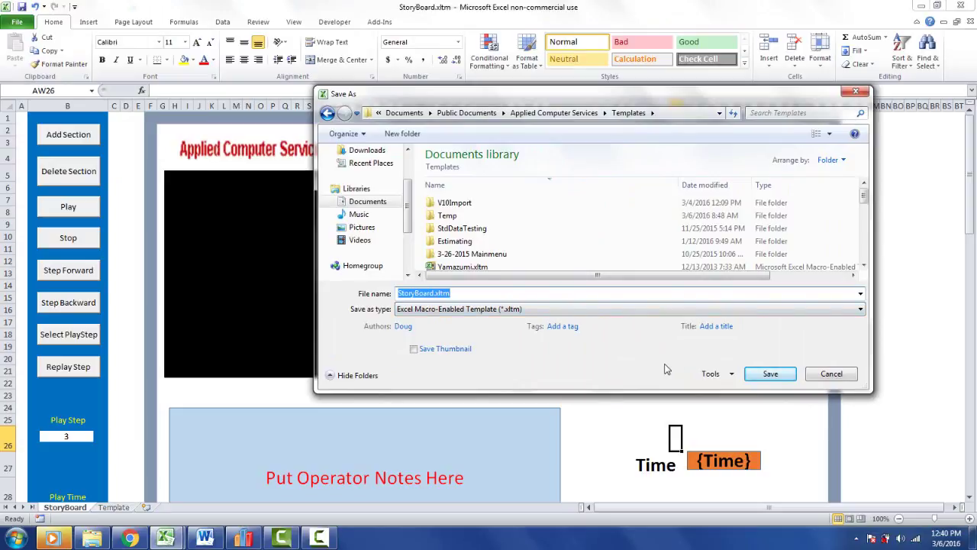
pyautogui.click(771, 374)
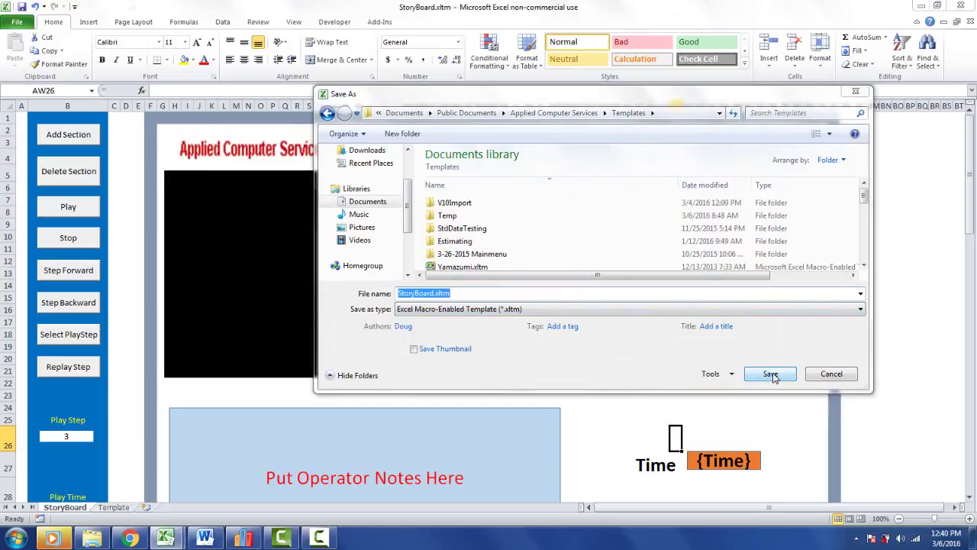
pyautogui.click(523, 273)
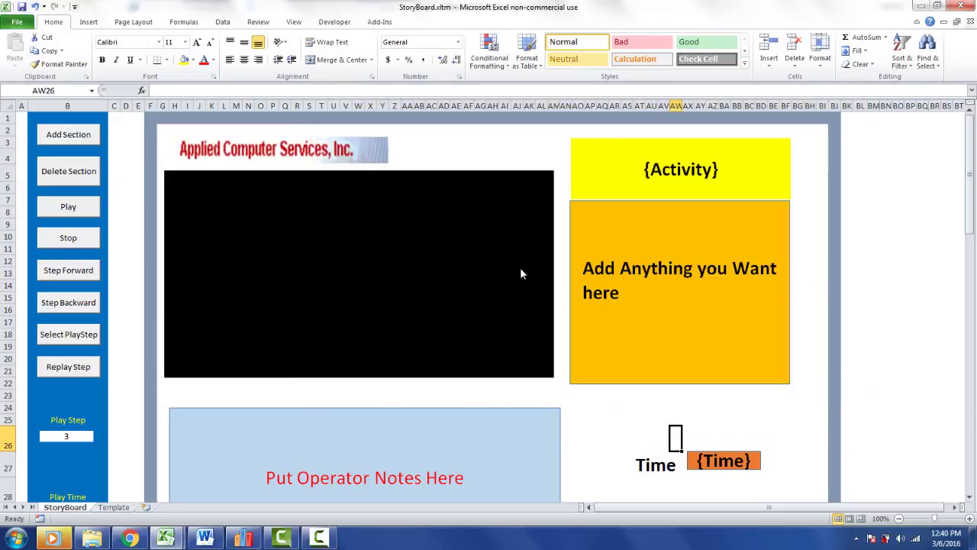
# Generate a Story Board from the Insert Components station on the Balance chart.
pyautogui.click(250, 540)
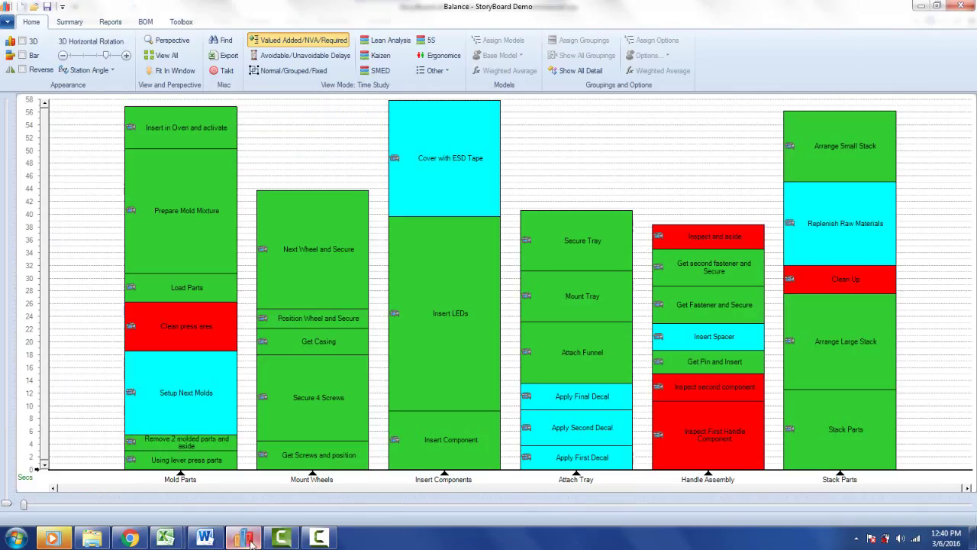
pyautogui.rightClick(442, 480)
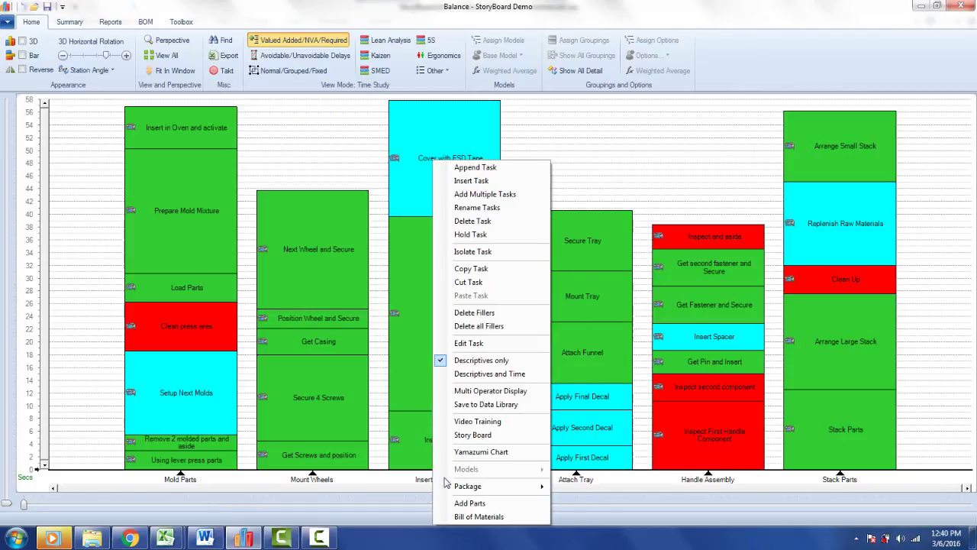
pyautogui.click(481, 441)
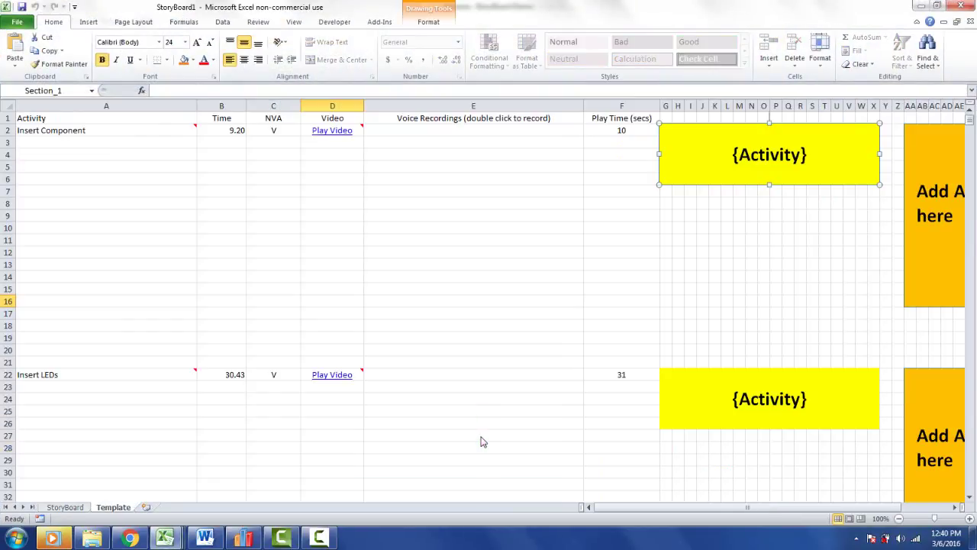
# Play the StoryBoard1 sequence, starting with the Insert Component video at 9.201.
pyautogui.click(72, 508)
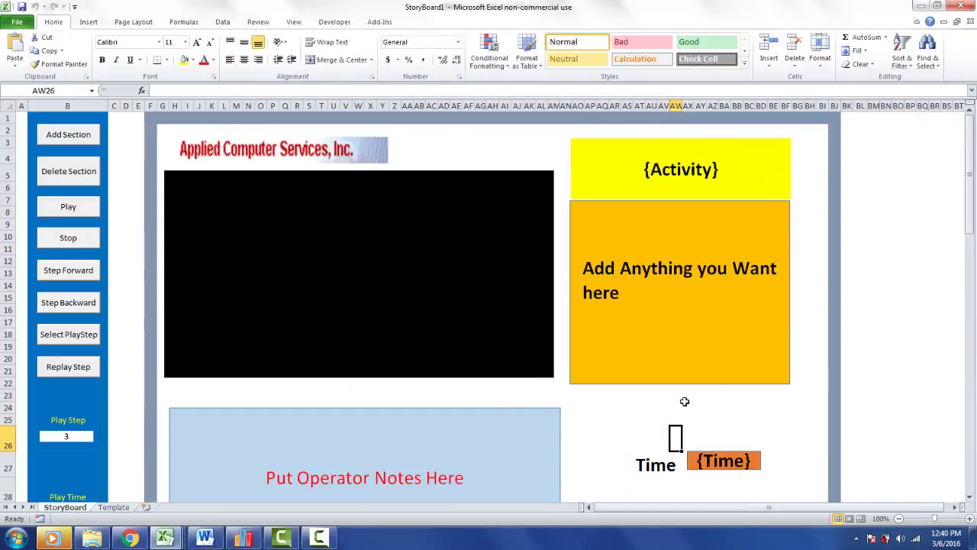
pyautogui.click(81, 208)
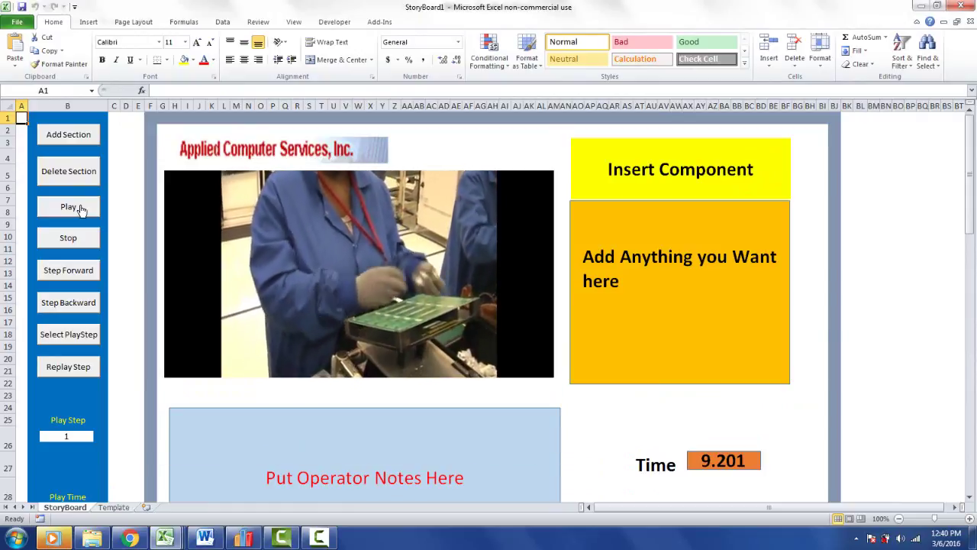